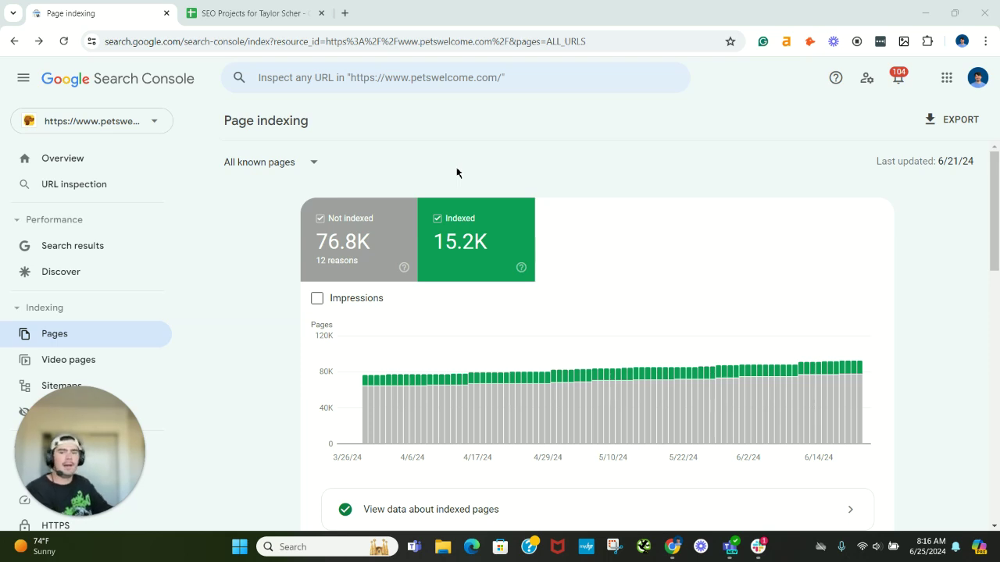
Step: Filter the page indexing report to /sitemap-index.xml and review the reasons why its pages aren't indexed
left_click(281, 165)
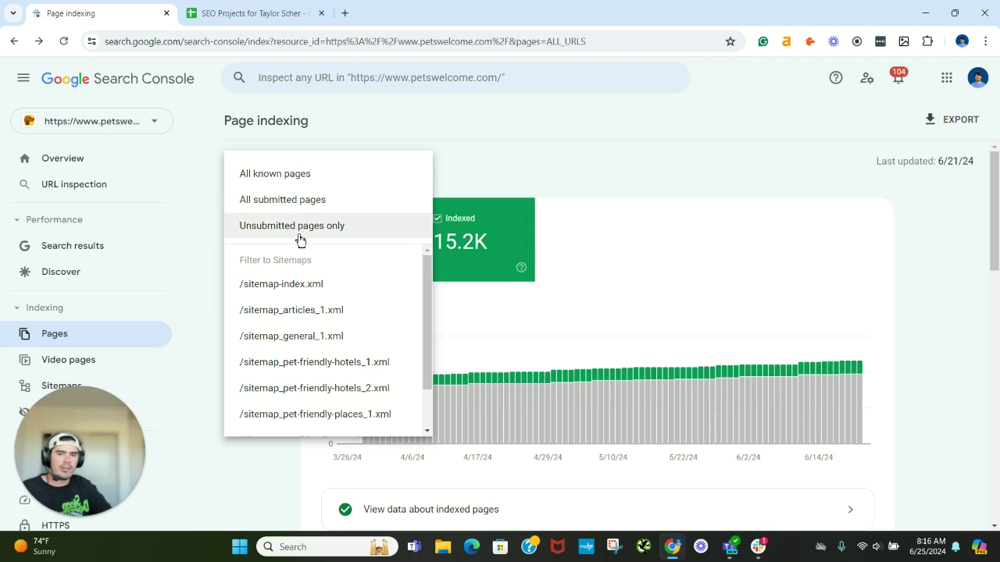
left_click(317, 284)
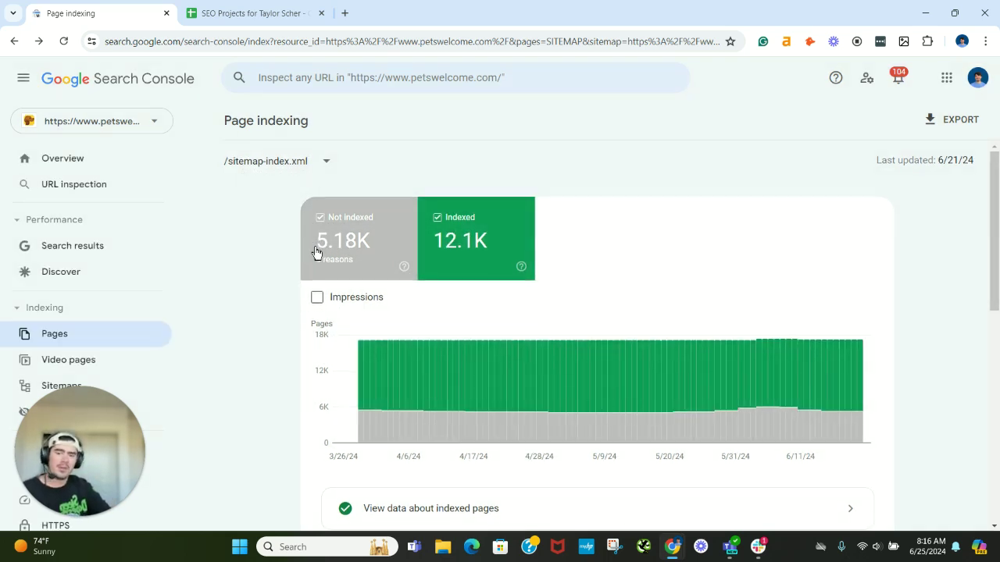
scroll(317, 256, "down", 3)
scroll(319, 259, "down", 3)
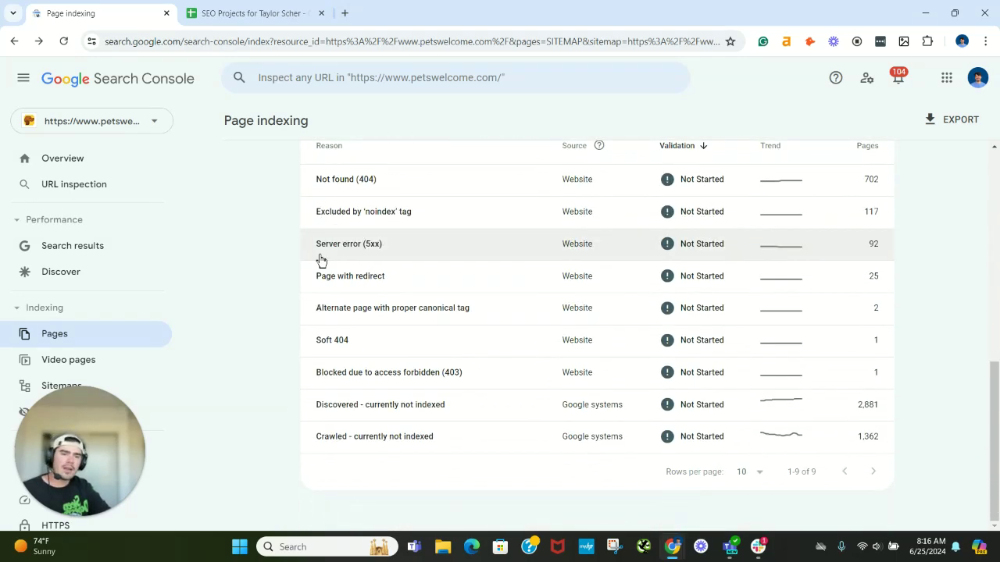
scroll(319, 261, "up", 2)
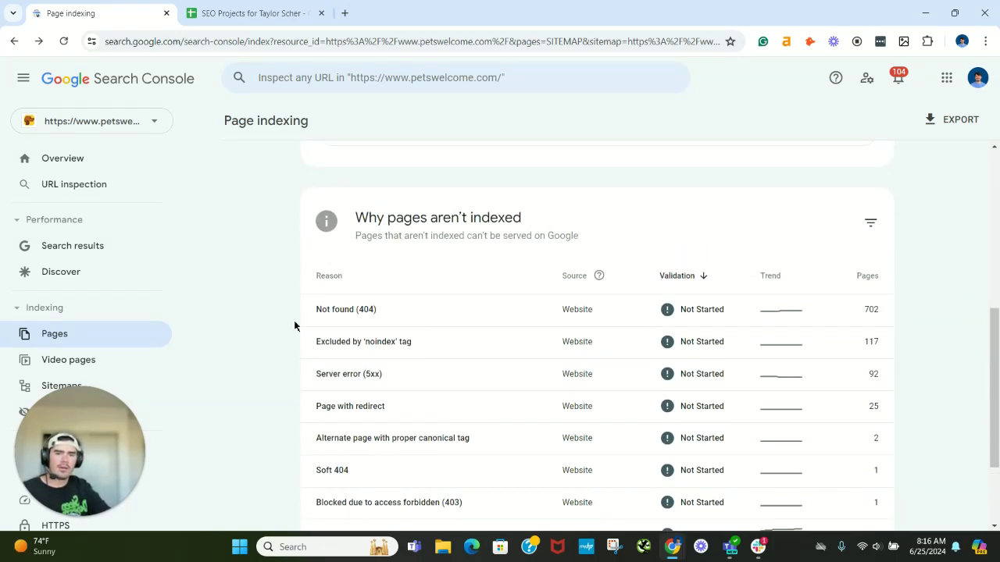
scroll(299, 314, "up", 4)
scroll(299, 314, "down", 5)
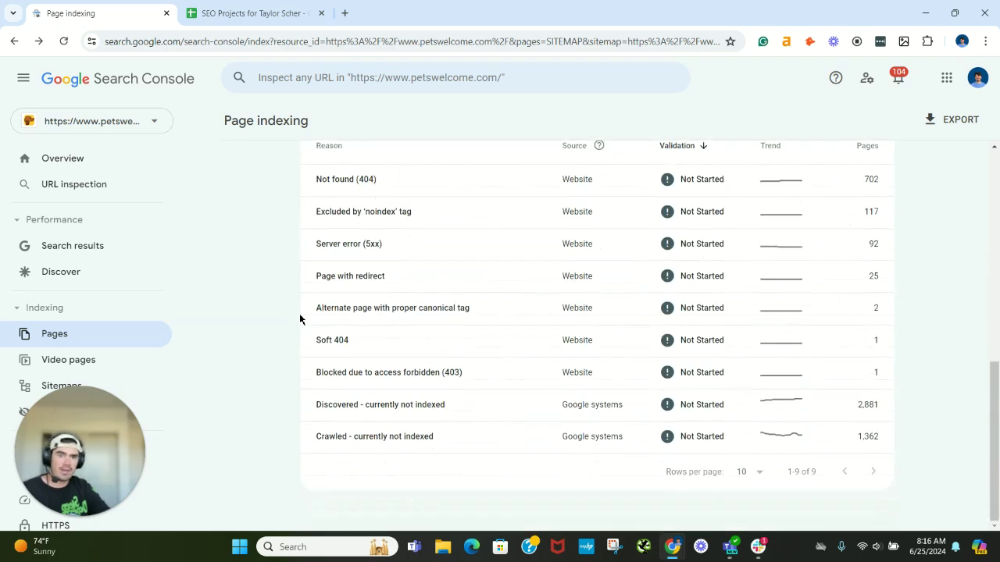
scroll(300, 313, "up", 1)
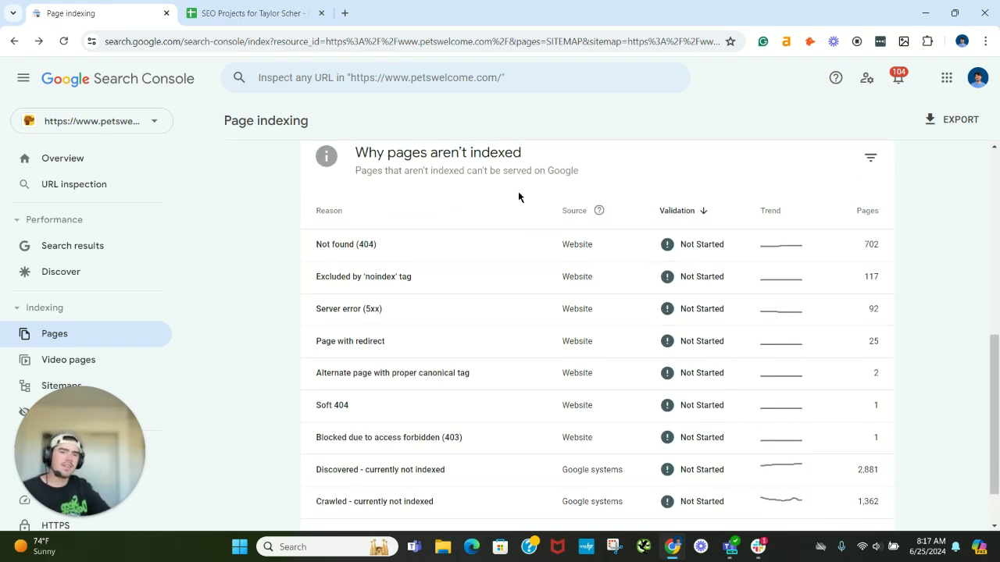
scroll(506, 295, "down", 1)
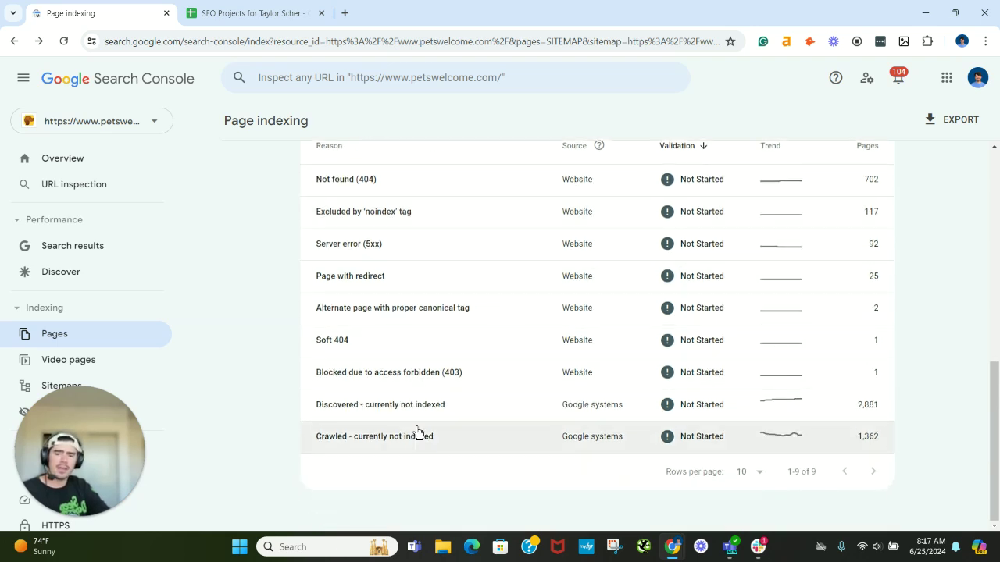
Step: Highlight the "Crawled - currently not indexed" and "Discovered - currently not indexed" reasons, and look over the sitemap's indexing report again
left_click_drag(439, 441, 312, 452)
left_click_drag(460, 411, 314, 422)
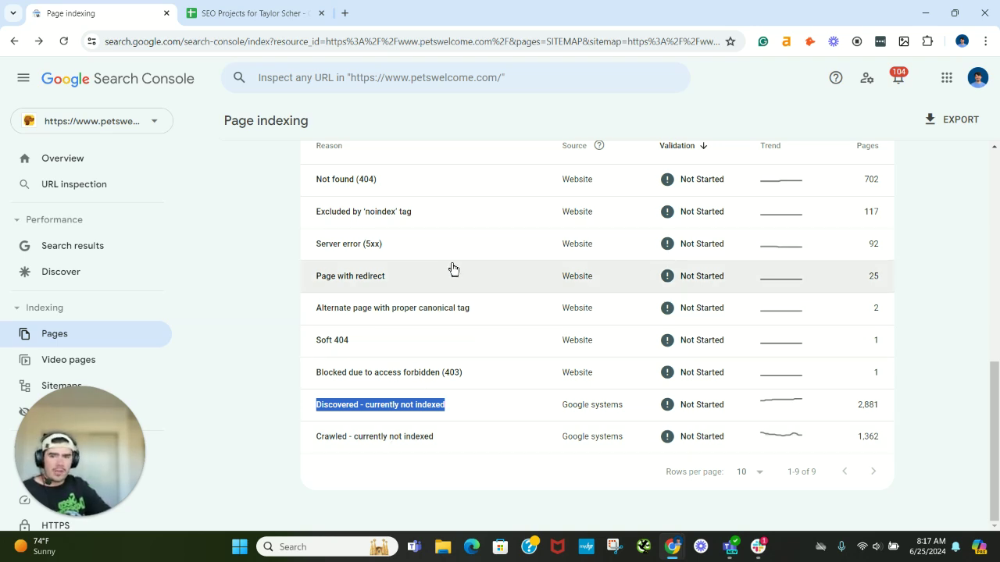
scroll(339, 226, "up", 10)
scroll(267, 171, "up", 2)
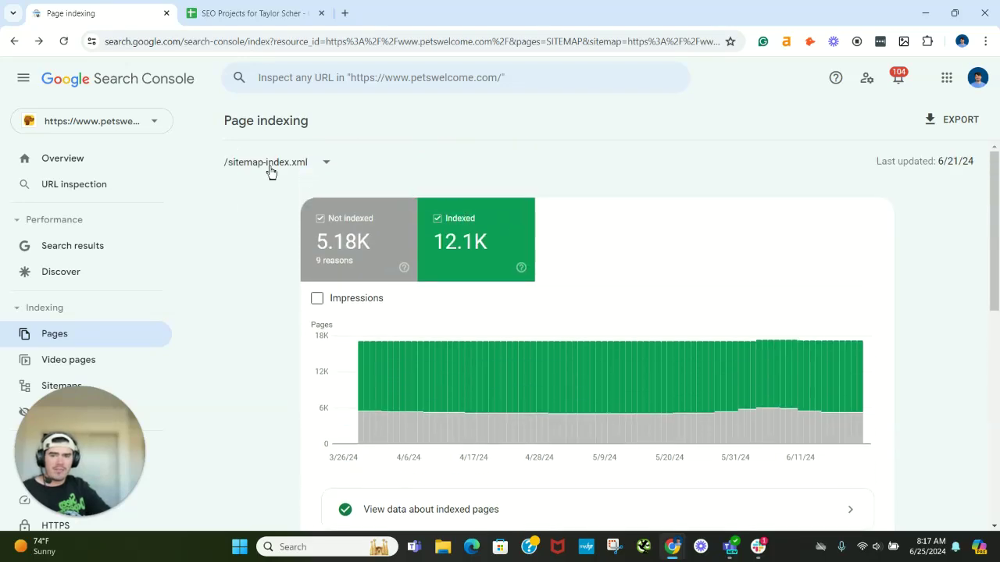
scroll(275, 258, "down", 5)
scroll(344, 304, "down", 1)
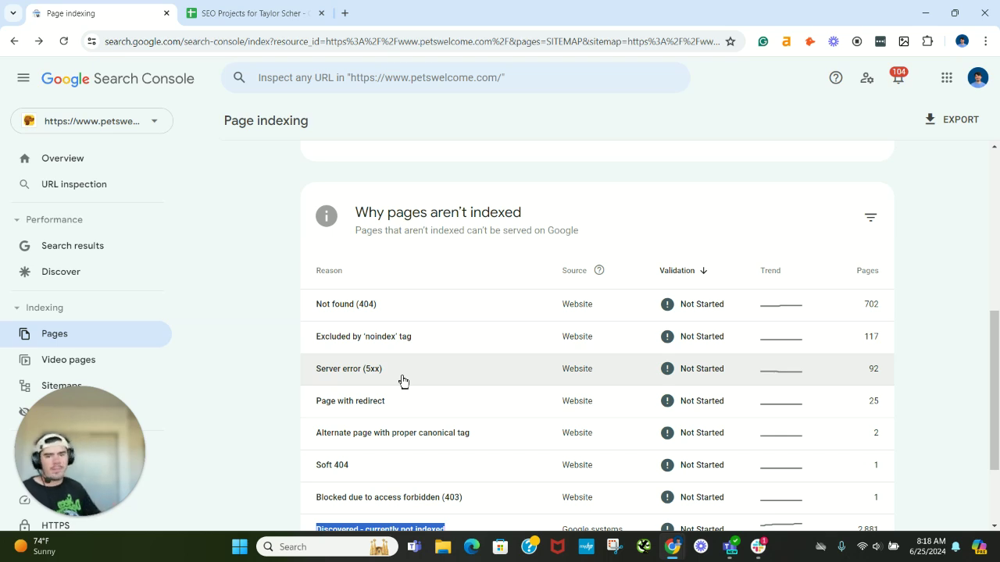
scroll(387, 380, "up", 5)
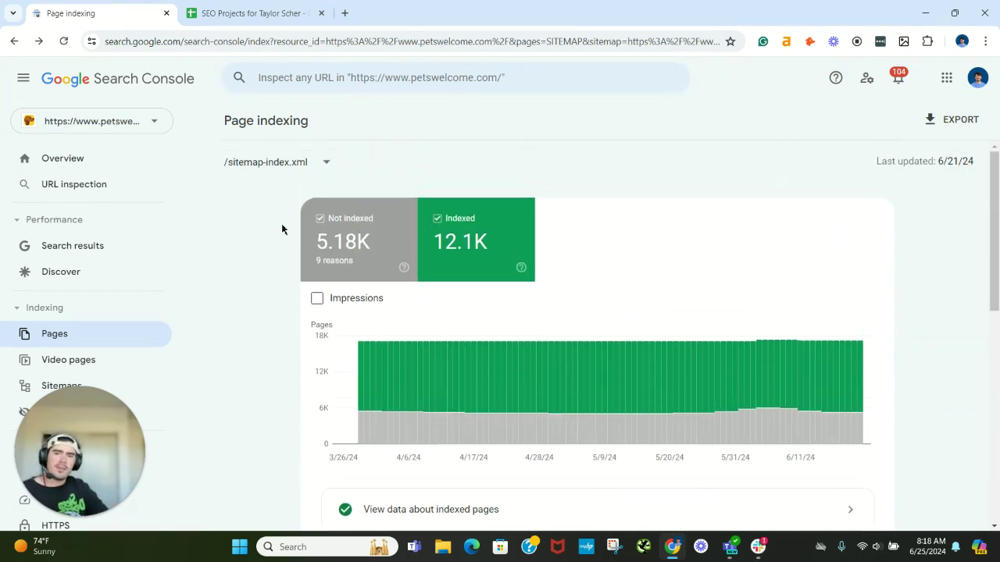
Step: Switch the page indexing report to all known pages and check the exact number of pages not indexed
left_click(291, 167)
left_click(293, 174)
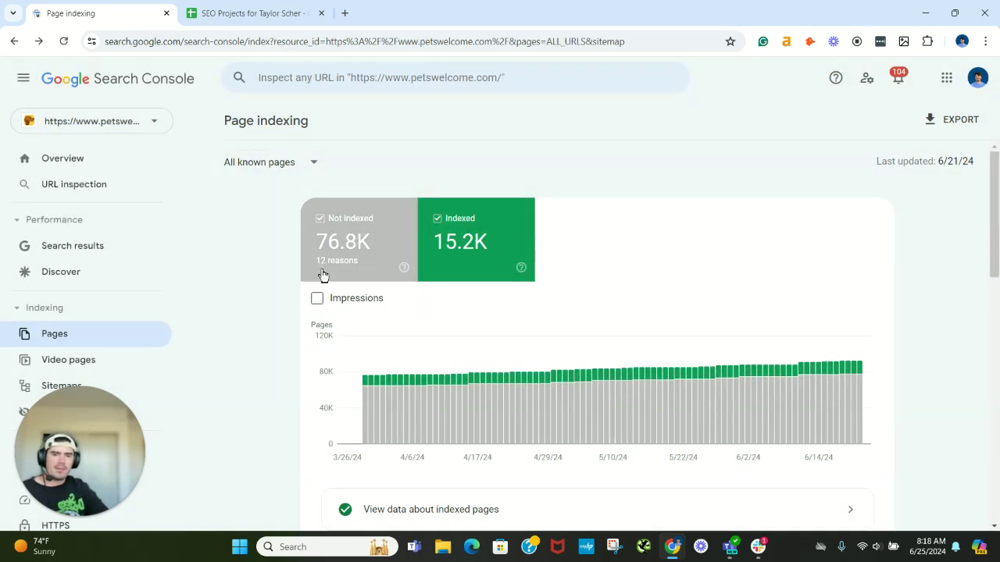
scroll(270, 310, "down", 3)
scroll(289, 318, "up", 3)
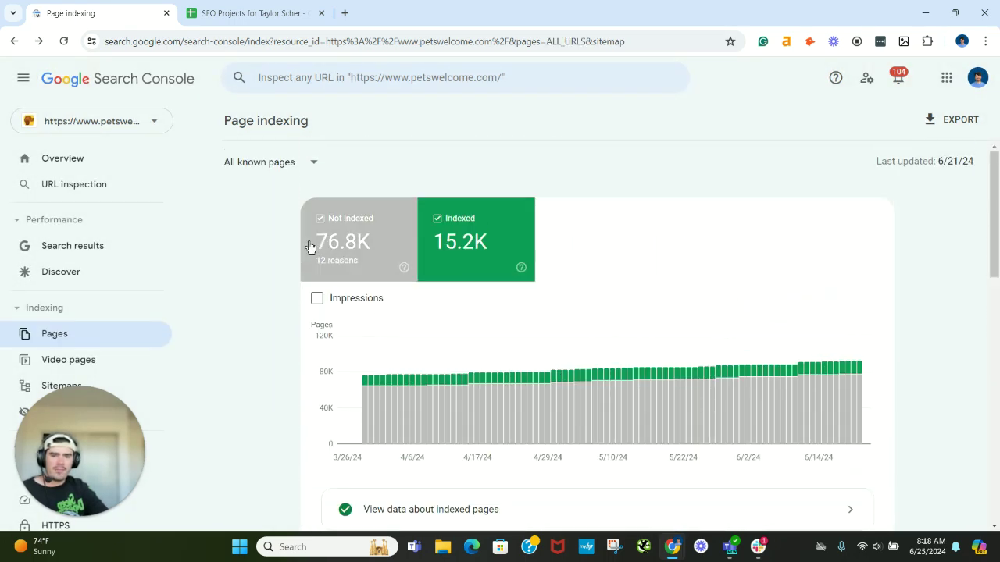
mouse_move(371, 248)
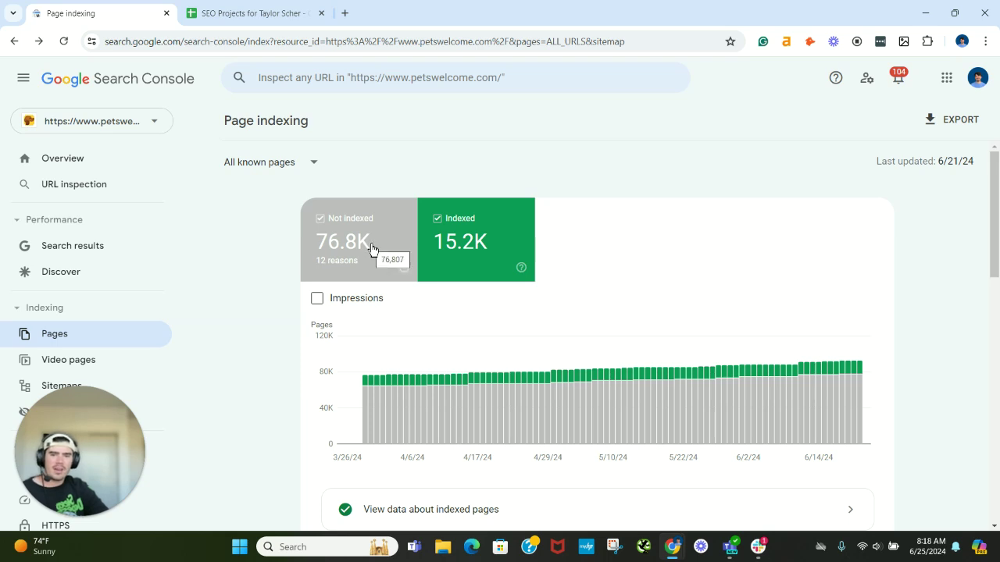
Step: Show 50 rows per page in the "Why pages aren't indexed" table and review the full list of reasons
scroll(371, 249, "down", 5)
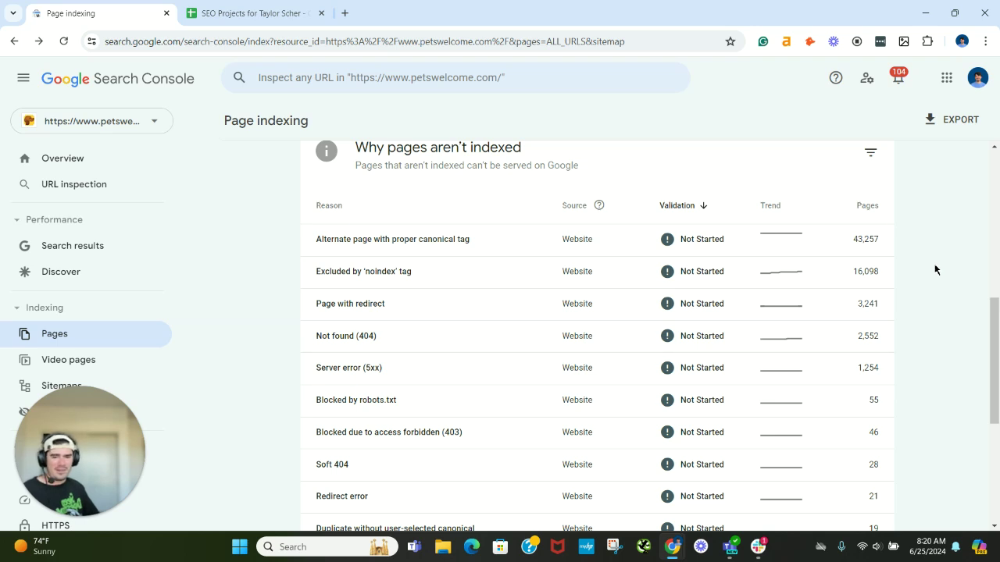
scroll(648, 364, "down", 2)
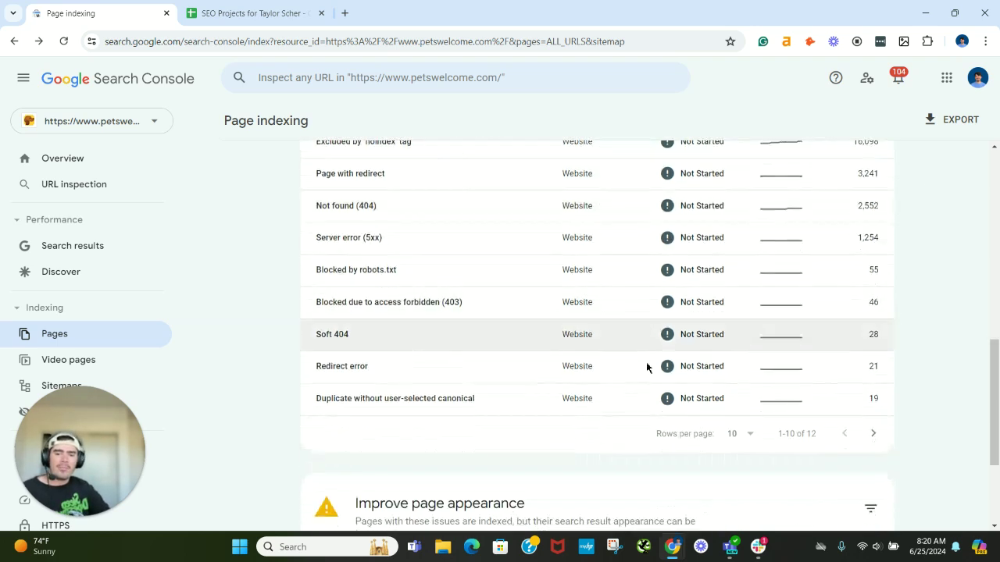
left_click(739, 436)
left_click(741, 451)
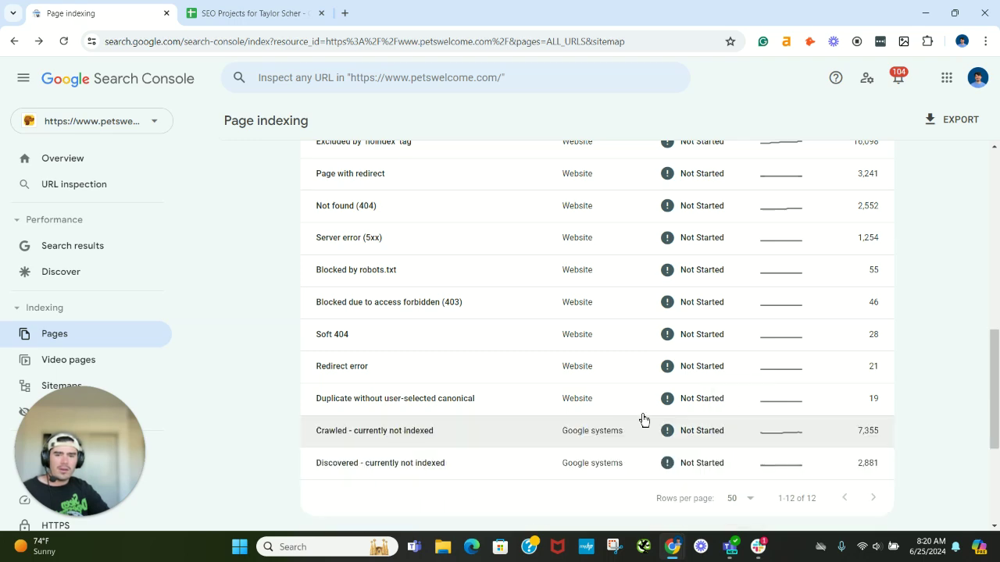
scroll(539, 414, "up", 2)
scroll(458, 409, "down", 1)
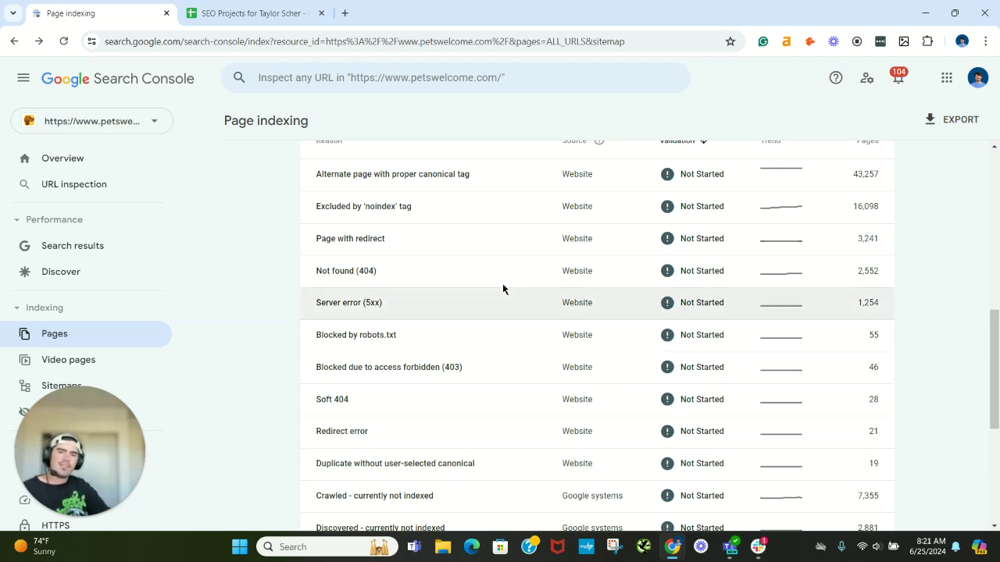
scroll(491, 310, "up", 1)
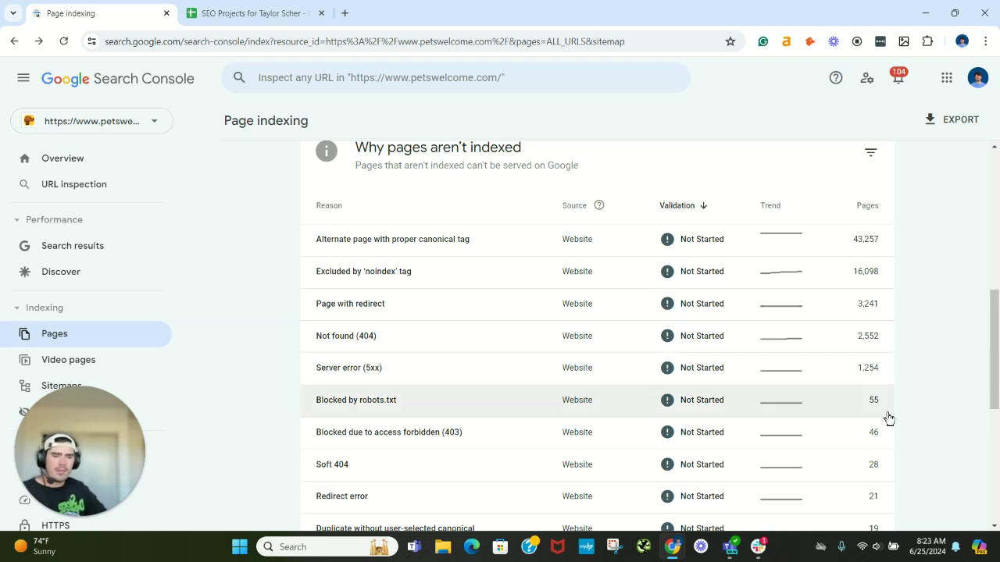
Step: Filter the report to /sitemap-index.xml again and compare its non-indexing reasons with those for all known pages
scroll(862, 384, "up", 6)
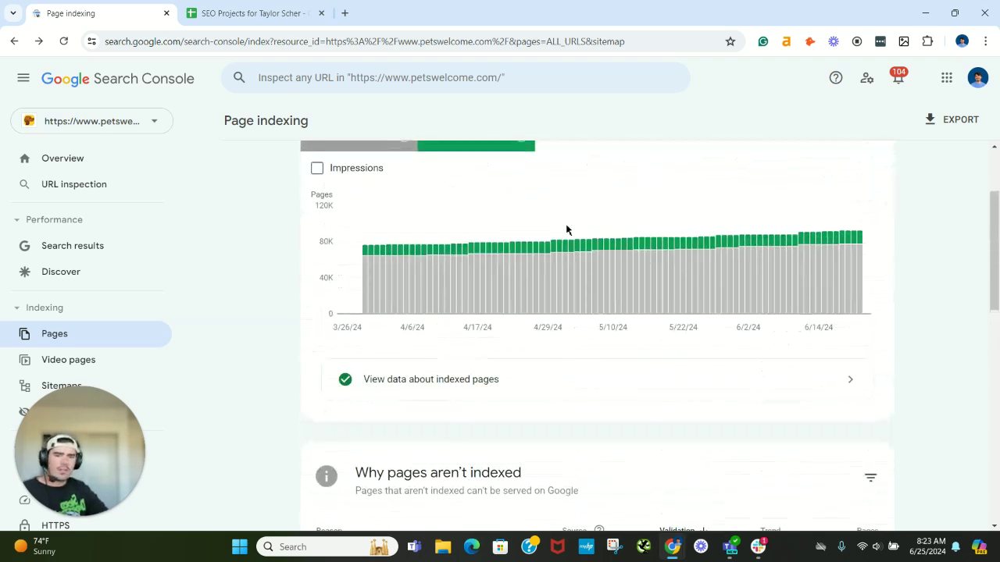
left_click(241, 163)
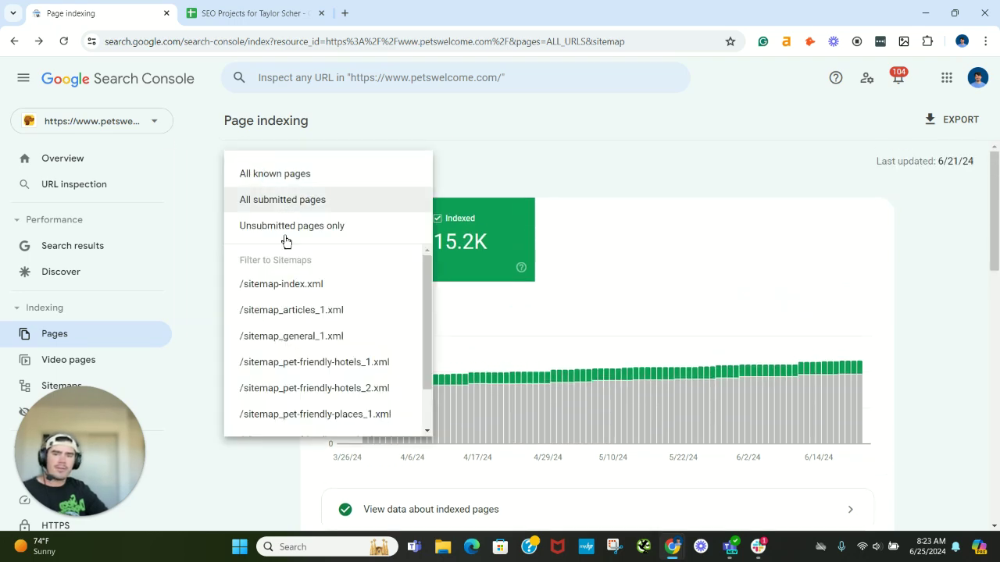
left_click(302, 284)
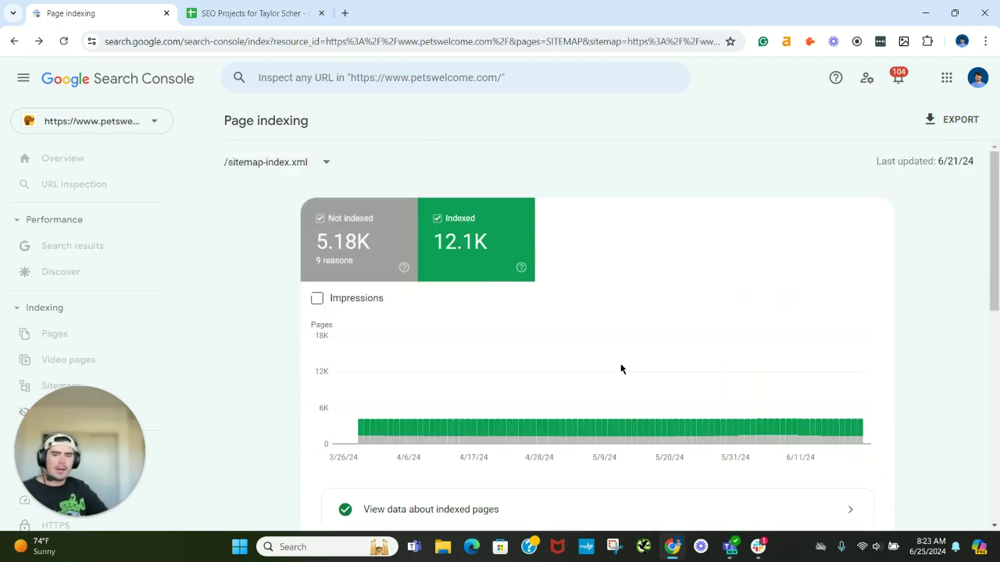
scroll(869, 403, "down", 3)
scroll(868, 402, "down", 3)
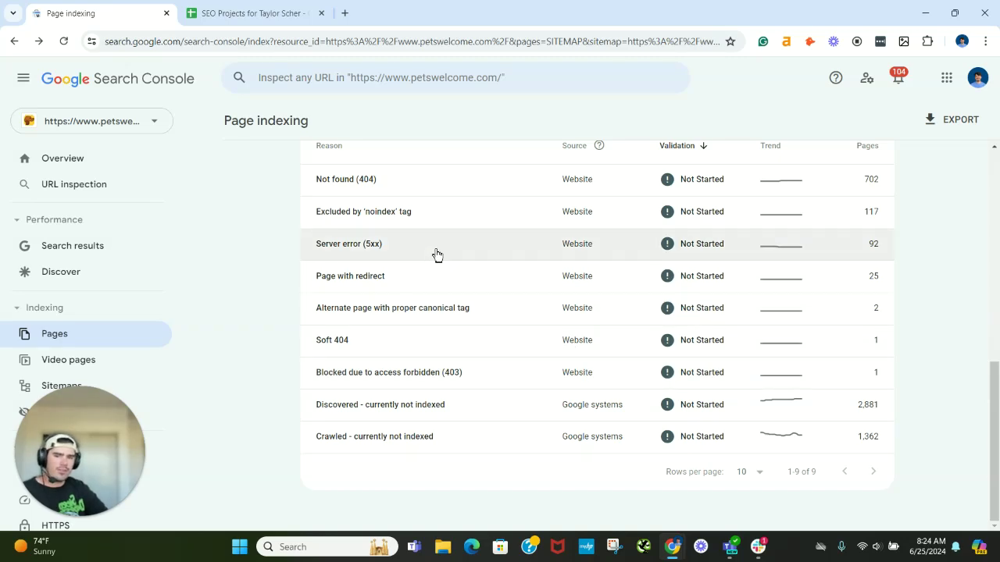
scroll(437, 255, "up", 10)
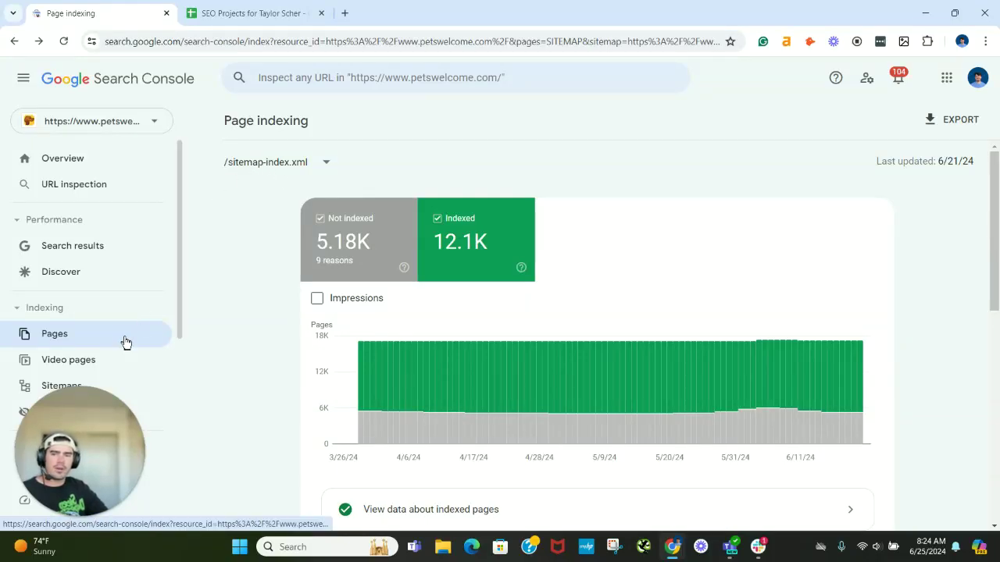
Step: Reload the page indexing report for all known pages and review its non-indexing reasons
left_click(125, 342)
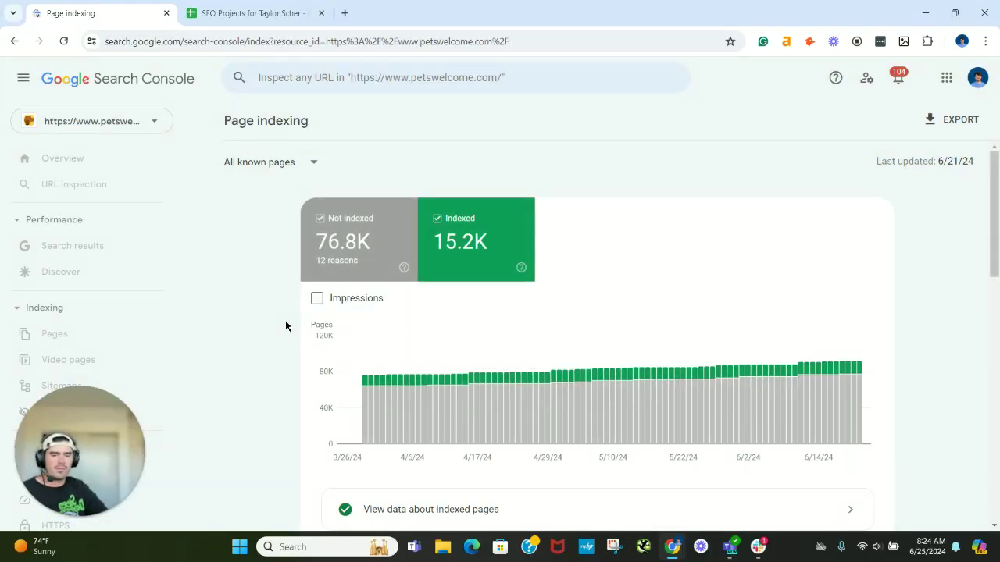
scroll(309, 373, "down", 3)
scroll(310, 372, "down", 4)
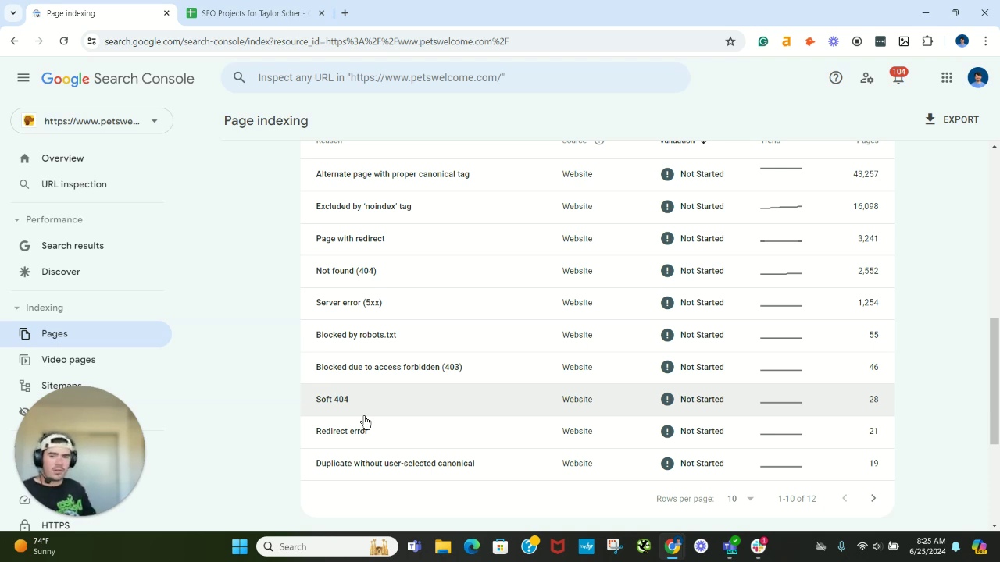
scroll(364, 422, "up", 10)
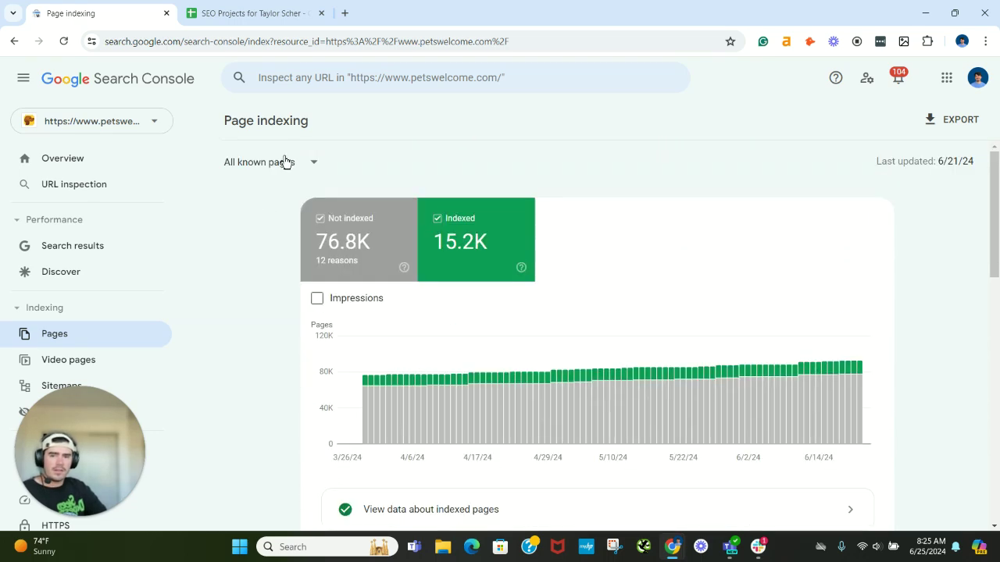
Step: Filter the report to /sitemap-index.xml and highlight the "Soft 404" and "Page with redirect" reasons
left_click(283, 162)
left_click(315, 286)
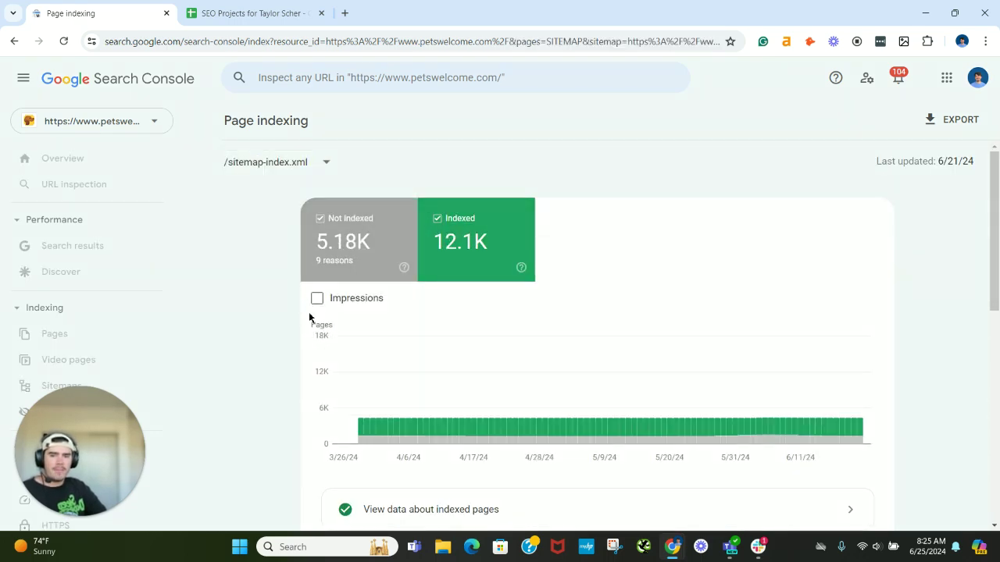
scroll(326, 354, "down", 8)
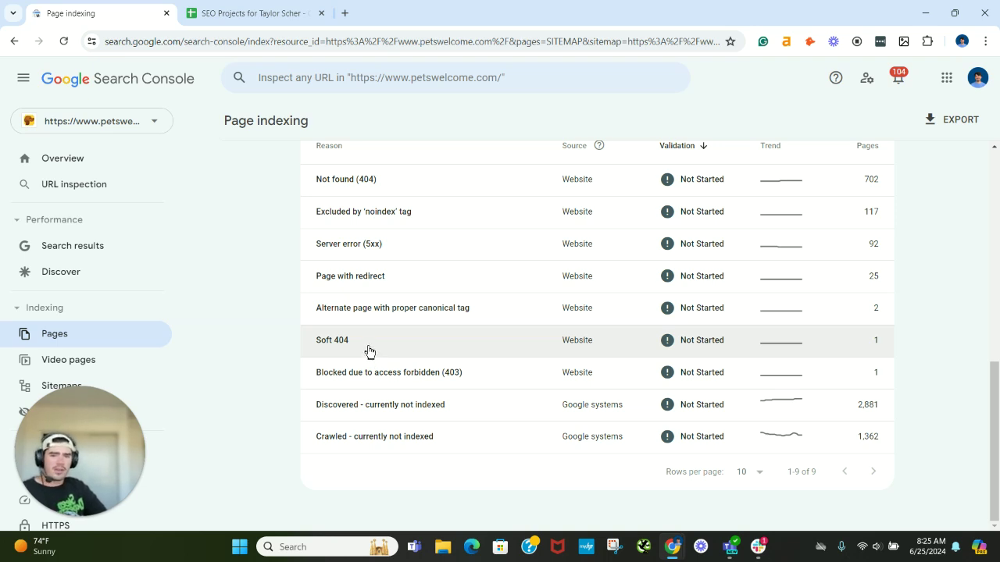
left_click_drag(375, 346, 319, 349)
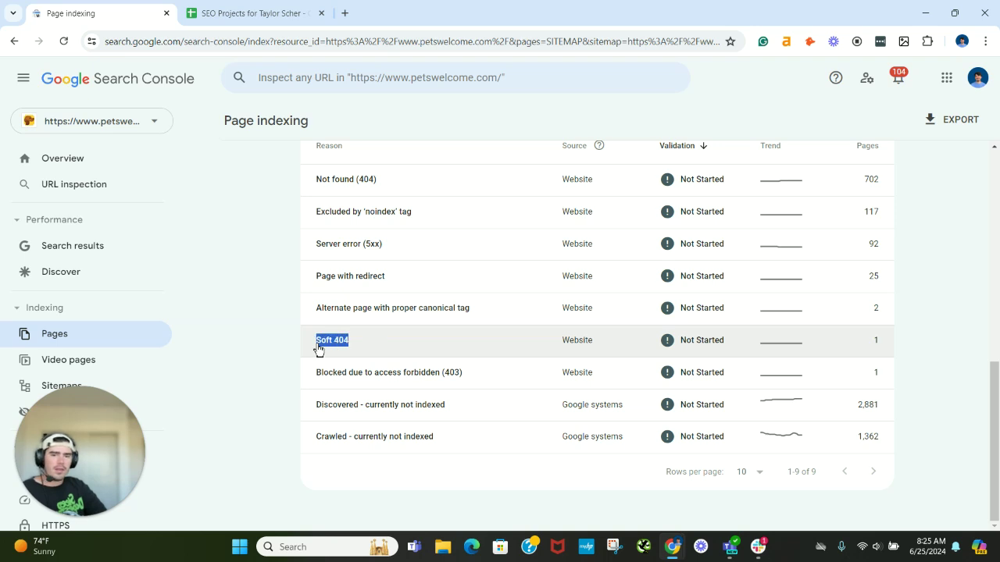
scroll(269, 328, "up", 1)
left_click_drag(412, 343, 315, 357)
scroll(314, 357, "up", 1)
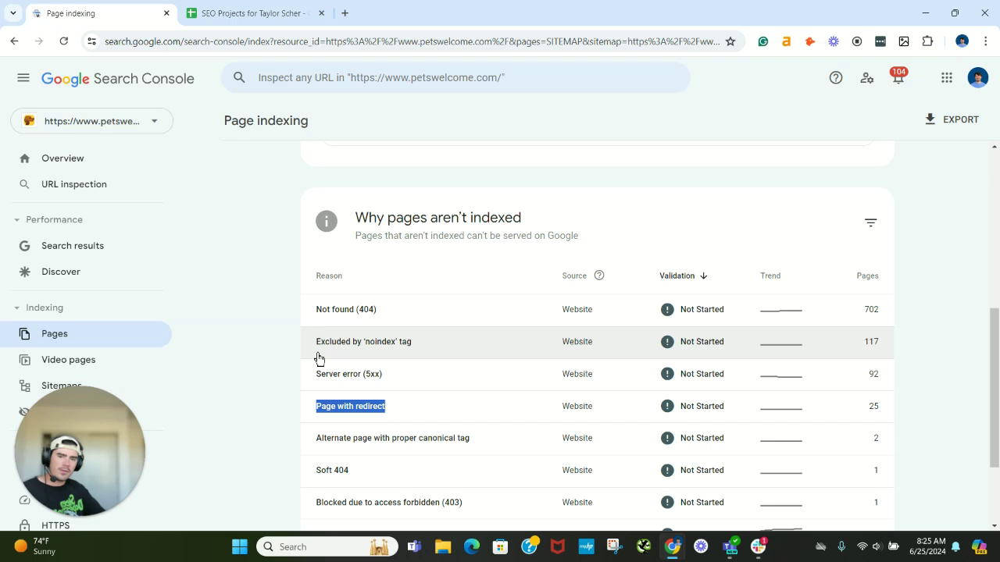
Step: Switch the report to all known pages and examine the non-indexing reasons and the "Improve page appearance" section
scroll(313, 359, "up", 10)
left_click(275, 164)
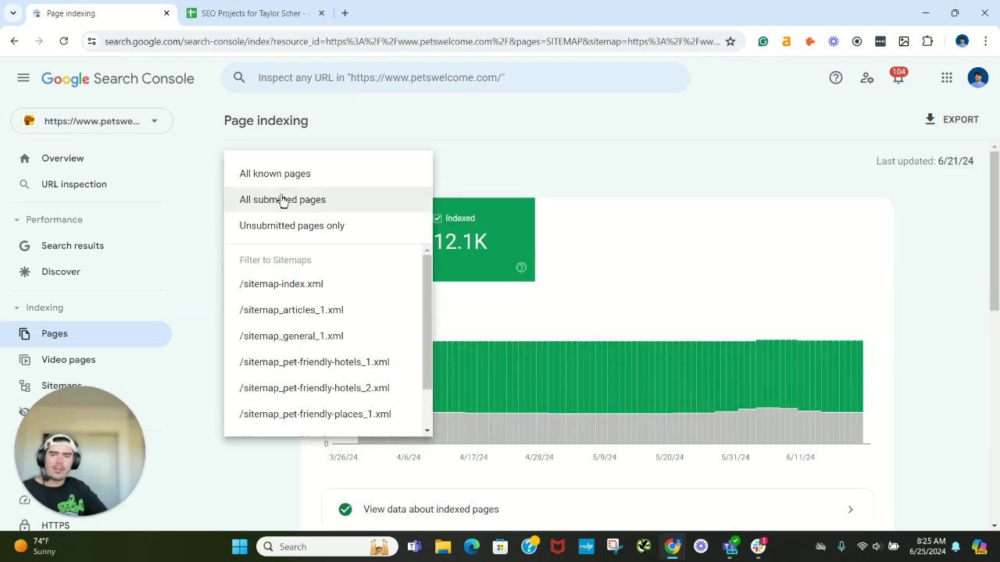
left_click(312, 178)
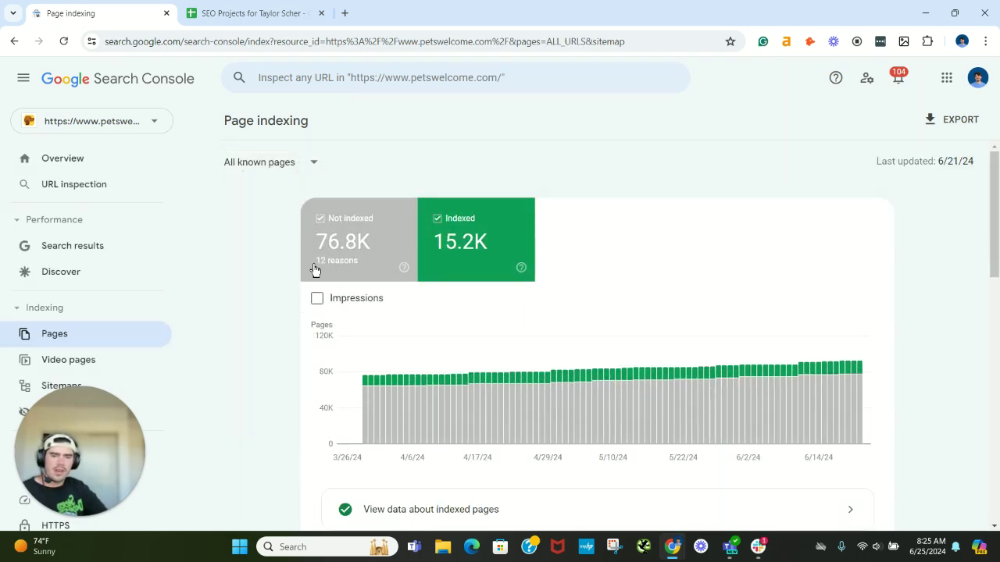
scroll(335, 339, "down", 7)
scroll(383, 312, "up", 1)
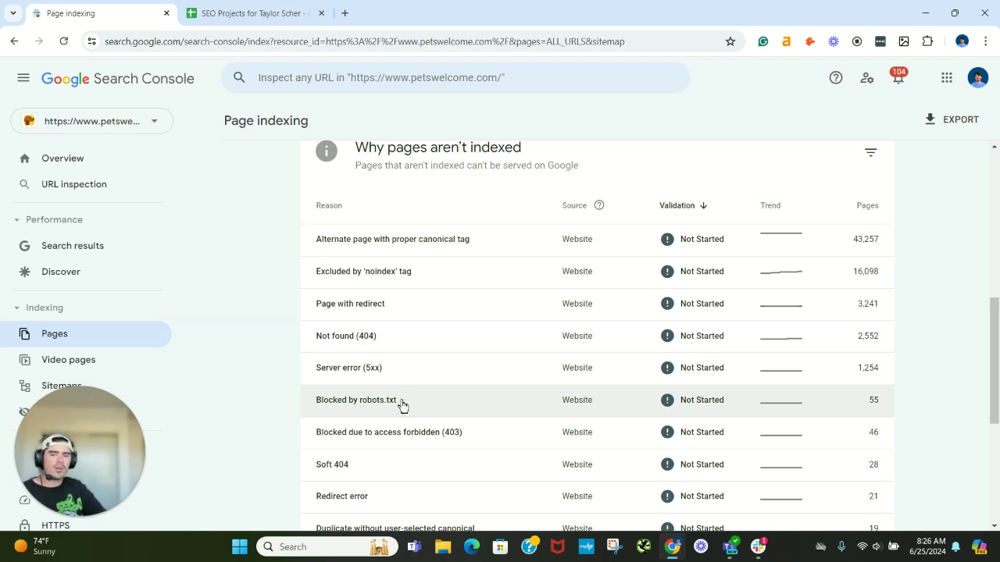
scroll(402, 405, "down", 2)
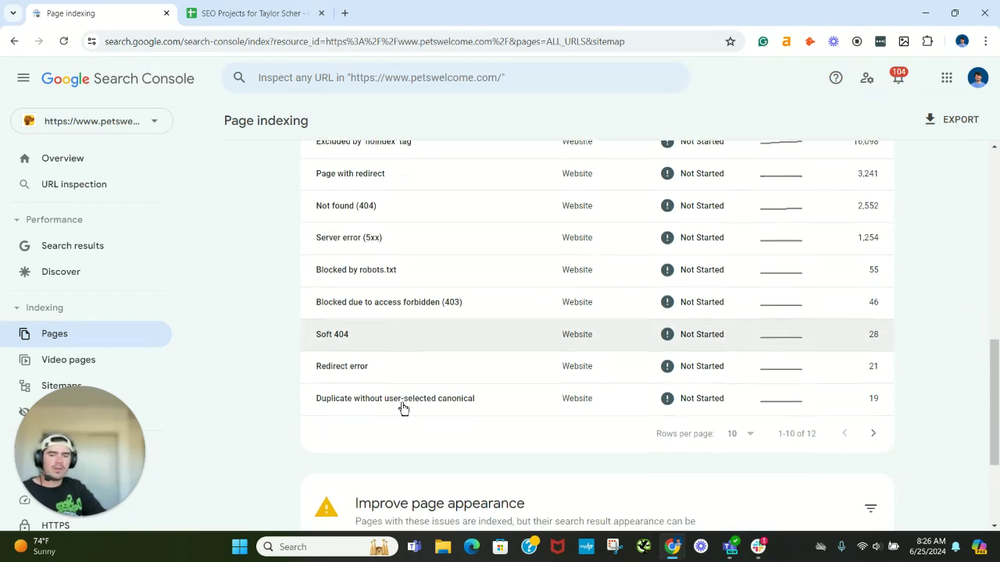
scroll(436, 402, "down", 1)
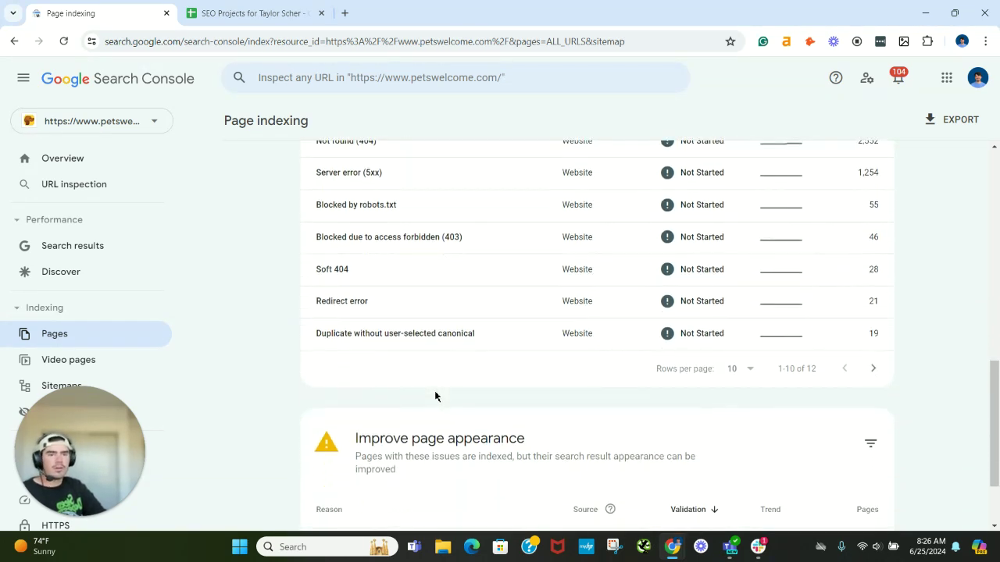
scroll(436, 389, "down", 1)
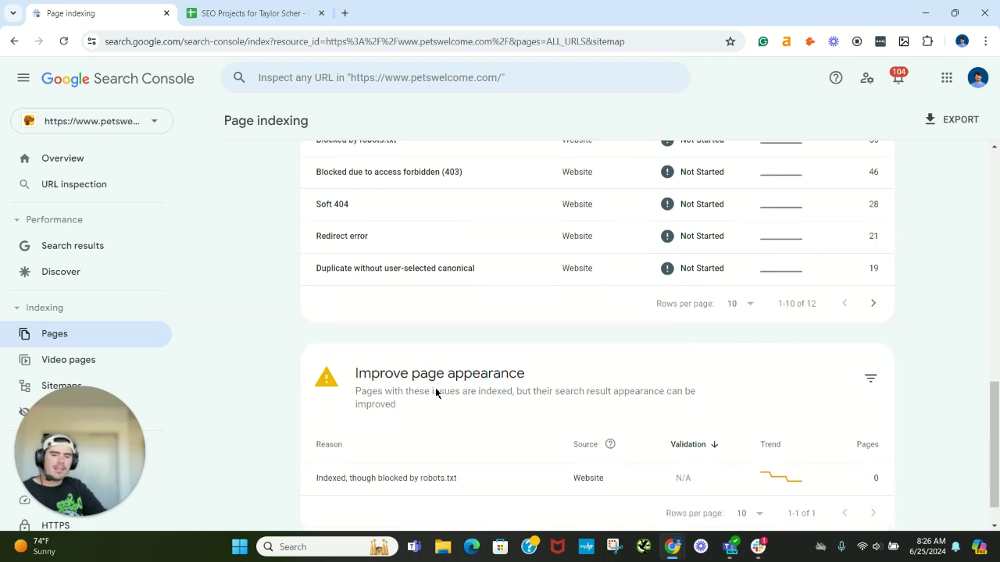